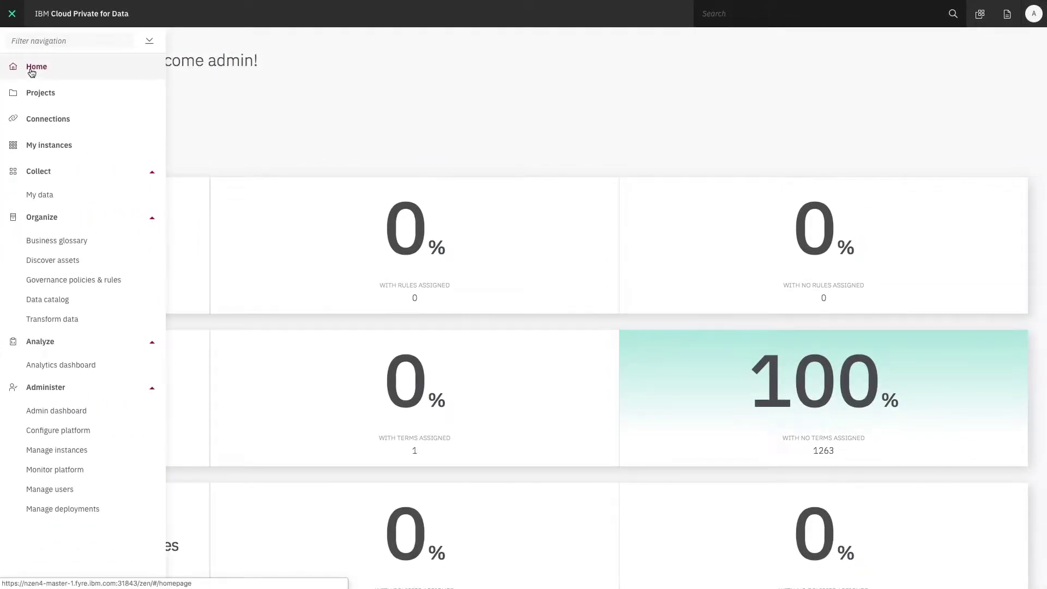
View the Regulatory Accelerator add-on's details in the add-ons catalog, and return to the catalog.
{"action": "left_click", "coordinate": [103, 17]}
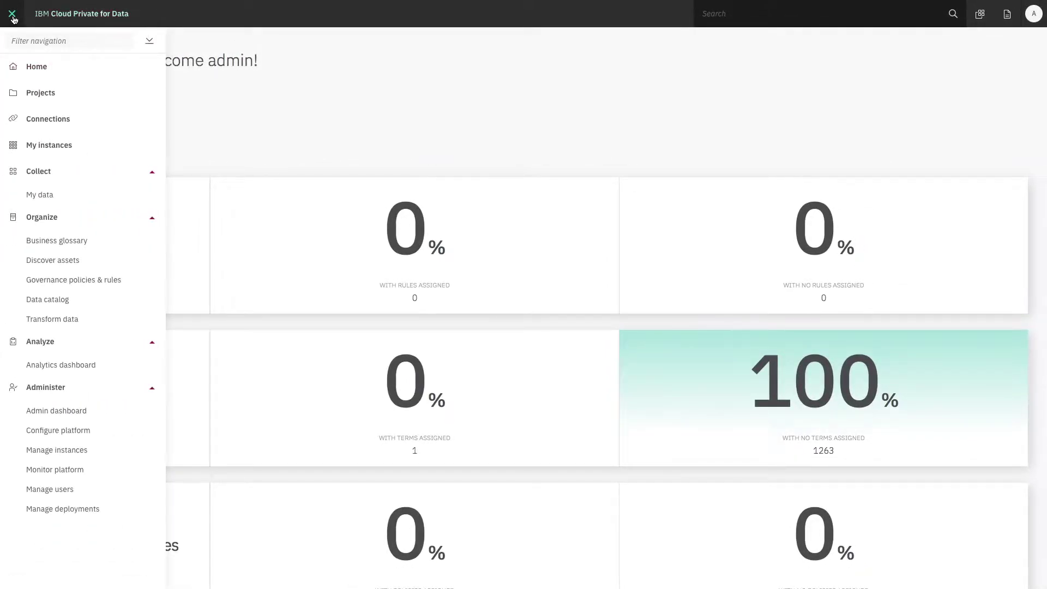
{"action": "left_click", "coordinate": [976, 19]}
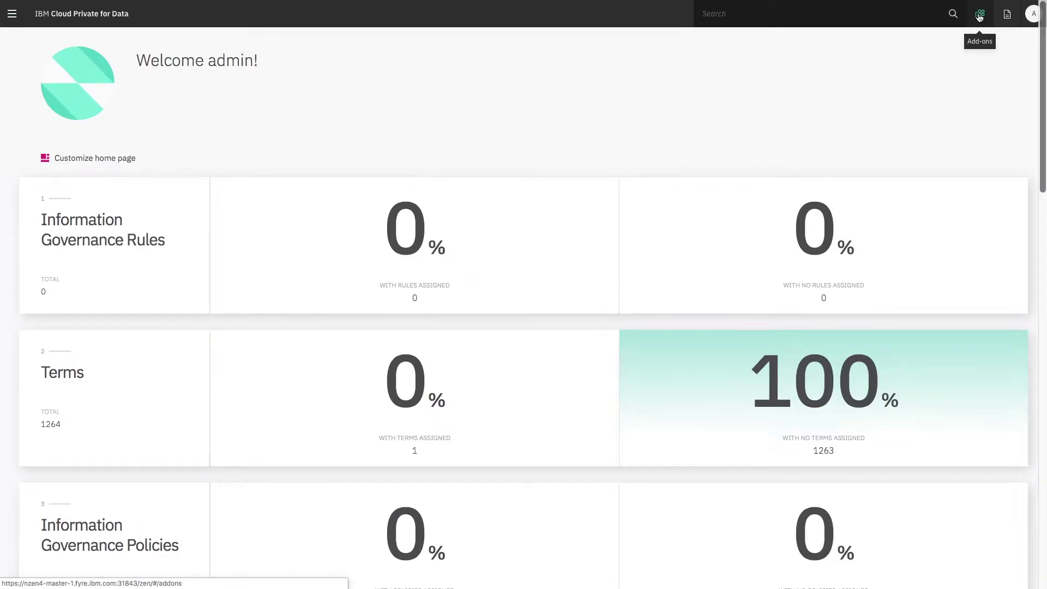
{"action": "scroll", "coordinate": [236, 369], "scroll_direction": "down", "scroll_amount": 10}
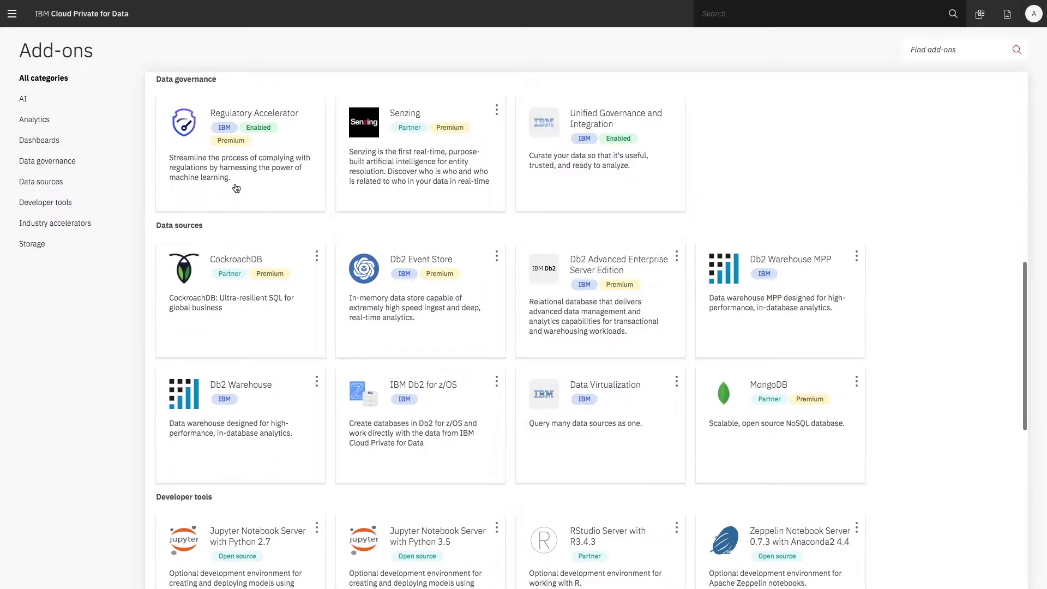
{"action": "left_click", "coordinate": [234, 177]}
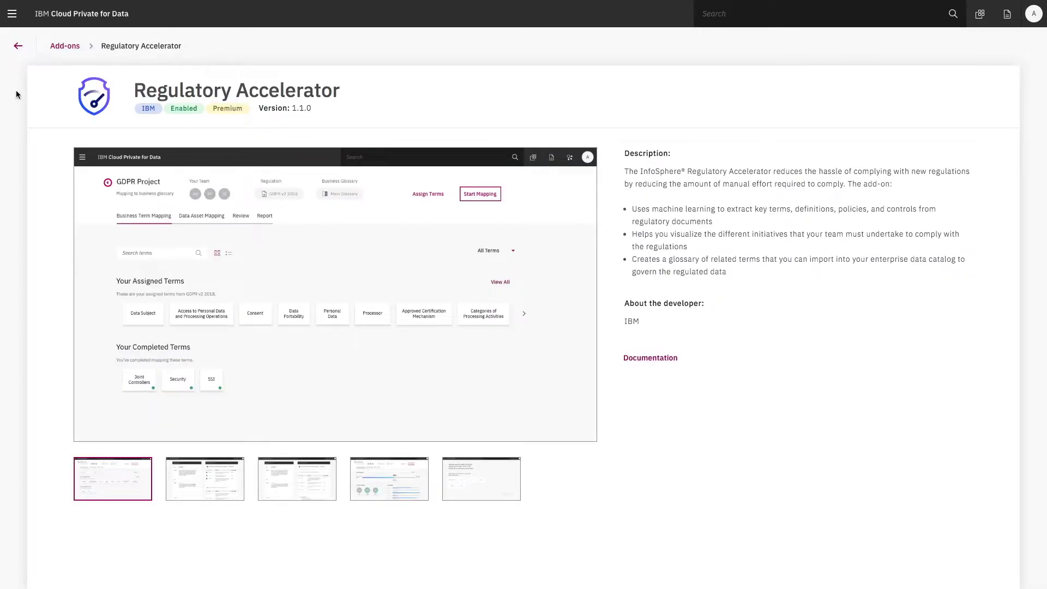
{"action": "left_click", "coordinate": [18, 48]}
Review the categories in the business glossary and open the data catalog's asset exploration page.
{"action": "left_click", "coordinate": [12, 14]}
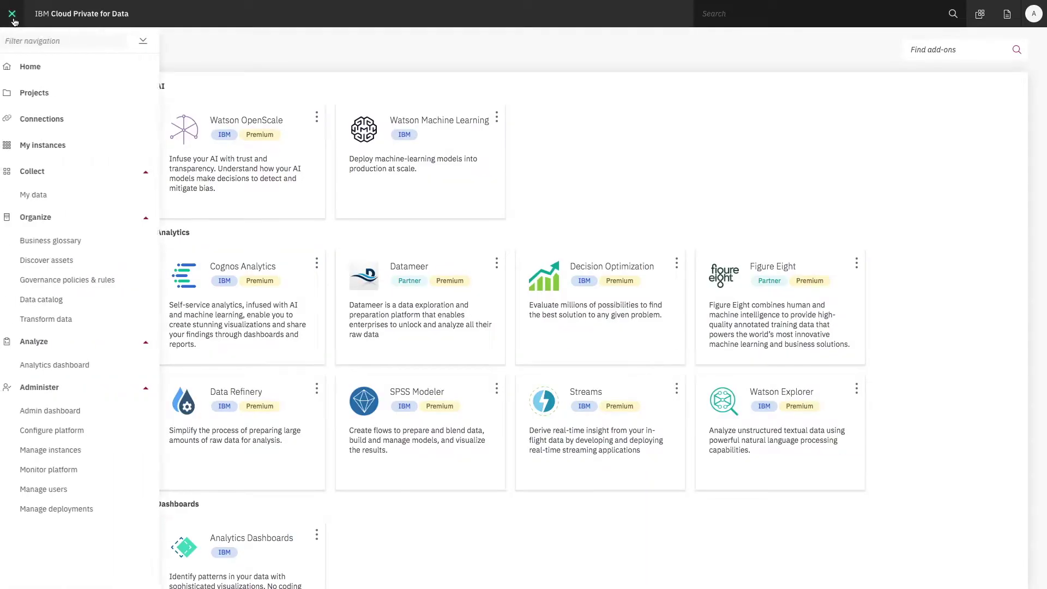
{"action": "left_click", "coordinate": [61, 241]}
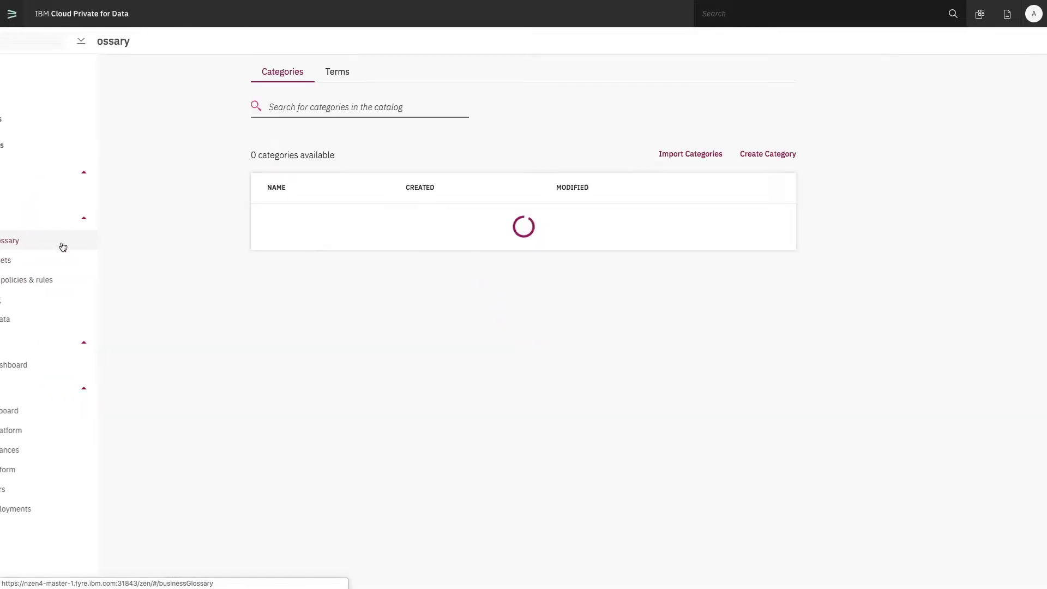
{"action": "scroll", "coordinate": [378, 288], "scroll_direction": "down", "scroll_amount": 3}
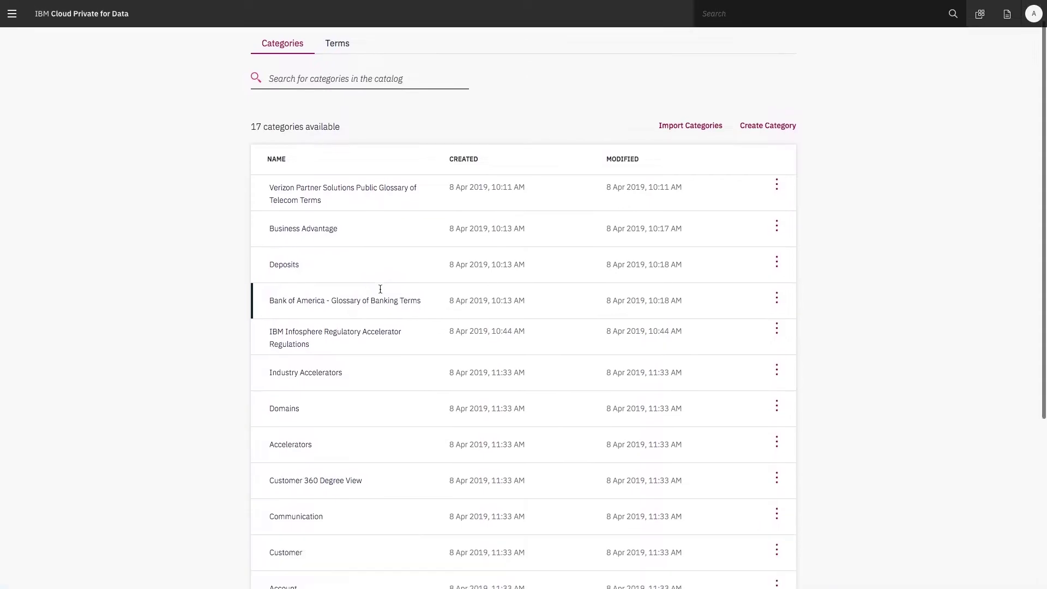
{"action": "left_click", "coordinate": [12, 14]}
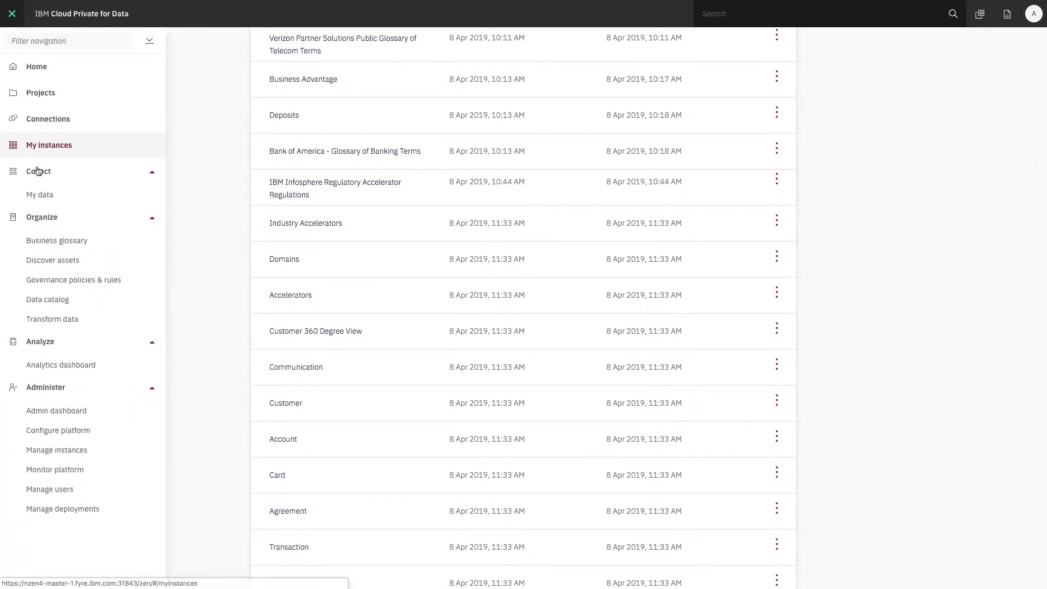
{"action": "left_click", "coordinate": [59, 301]}
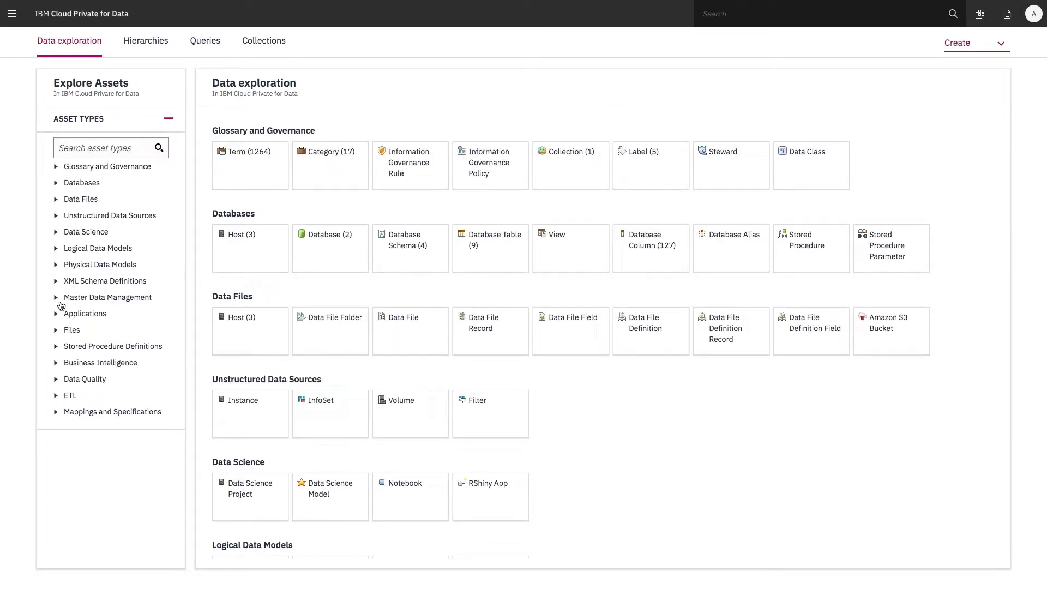
Create a new Regulatory project named "Westbank CCPA".
{"action": "left_click", "coordinate": [13, 17]}
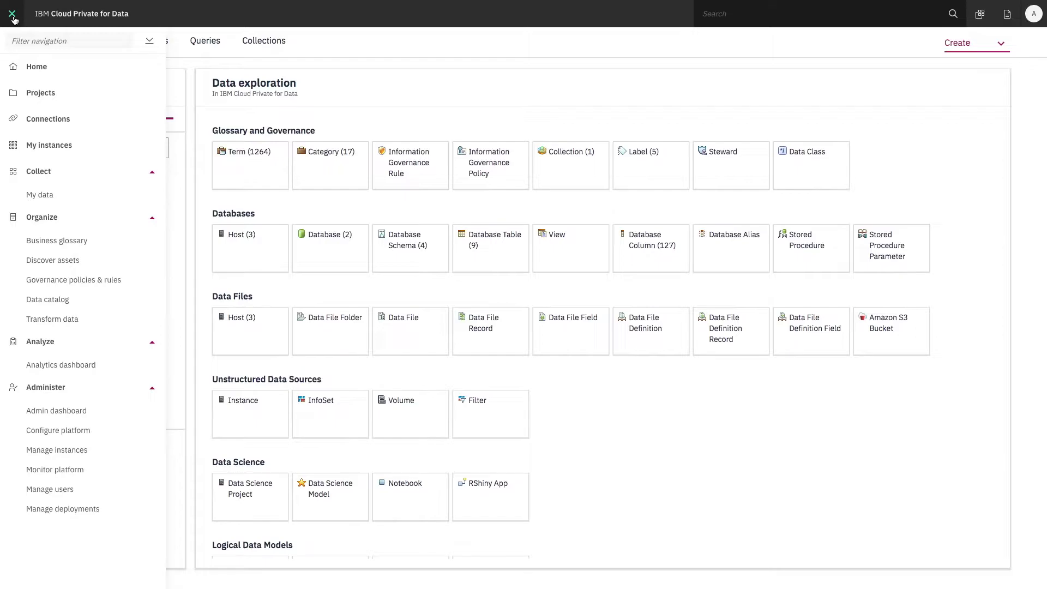
{"action": "left_click", "coordinate": [34, 94]}
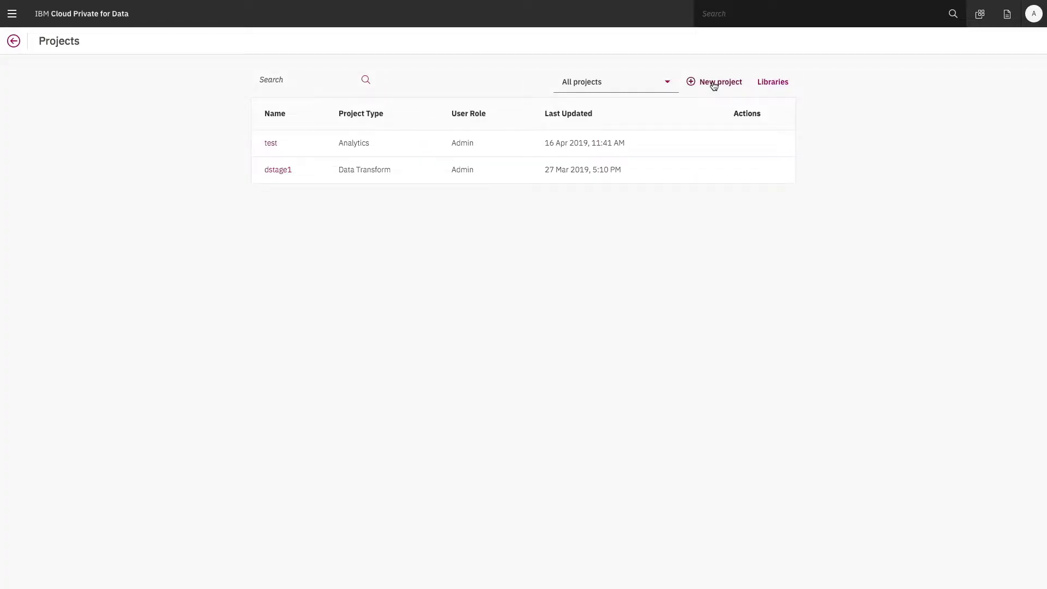
{"action": "left_click", "coordinate": [713, 86]}
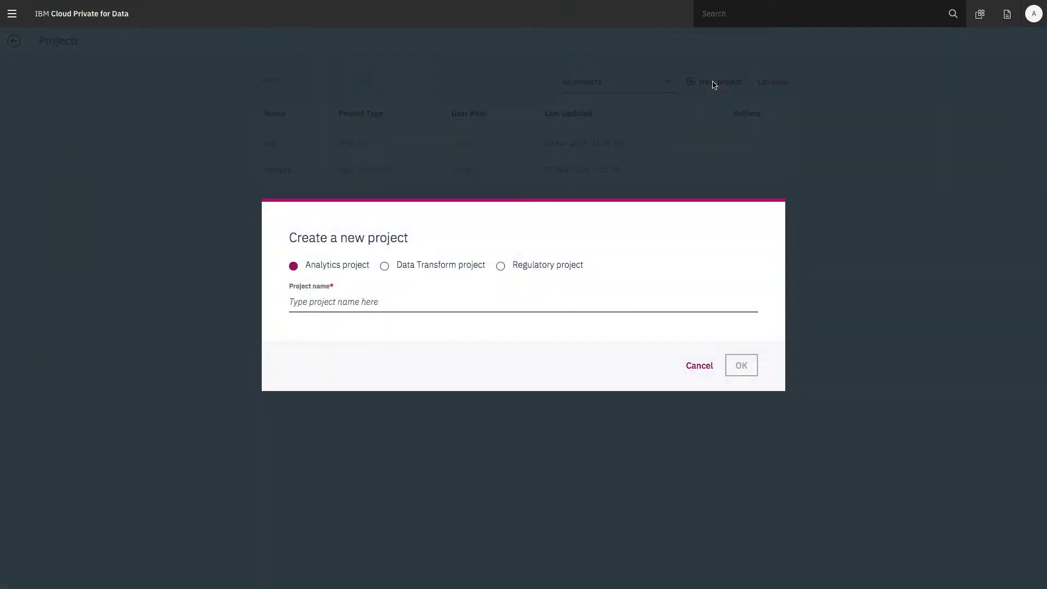
{"action": "left_click", "coordinate": [501, 265]}
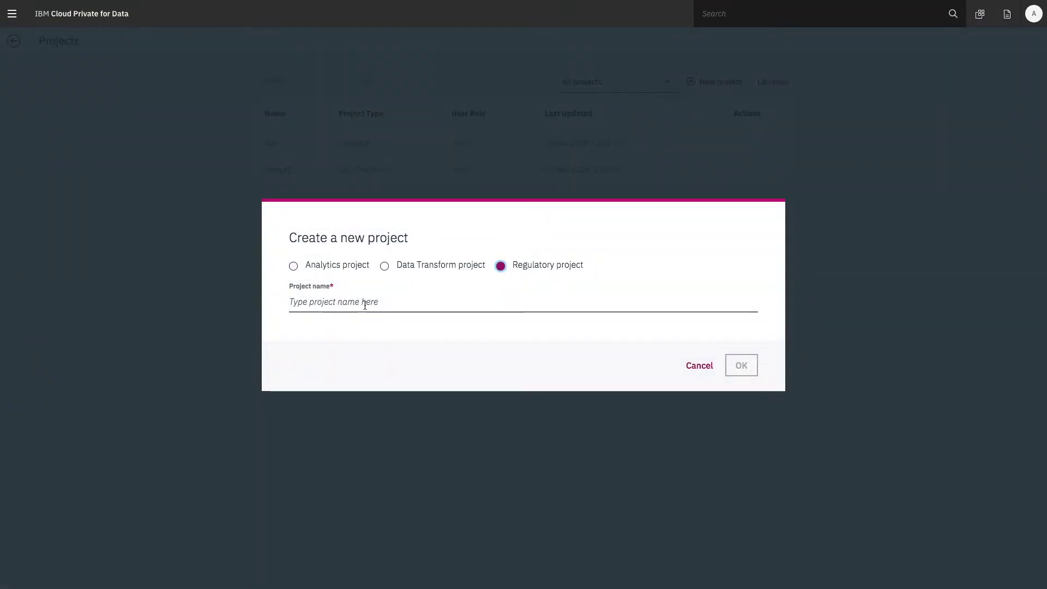
{"action": "left_click", "coordinate": [356, 303]}
{"action": "type", "text": "West"}
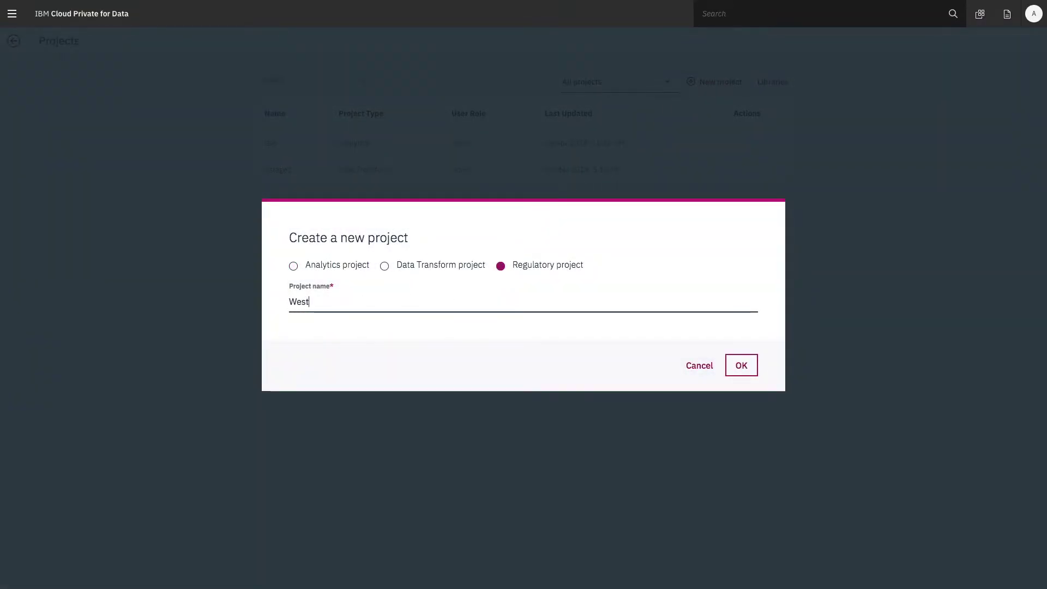
{"action": "type", "text": "bank CCPA"}
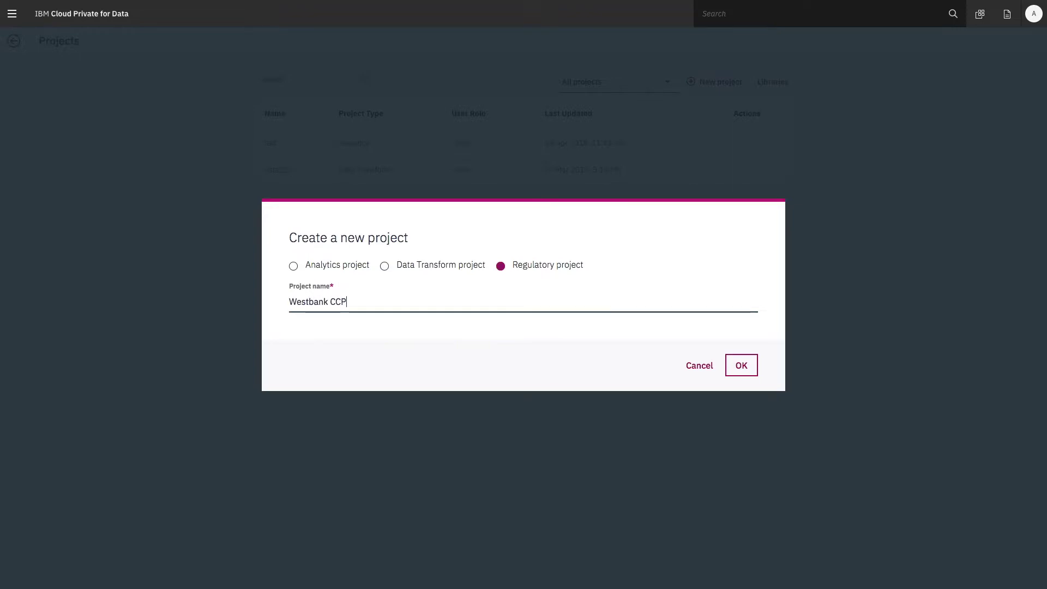
{"action": "left_click", "coordinate": [742, 367]}
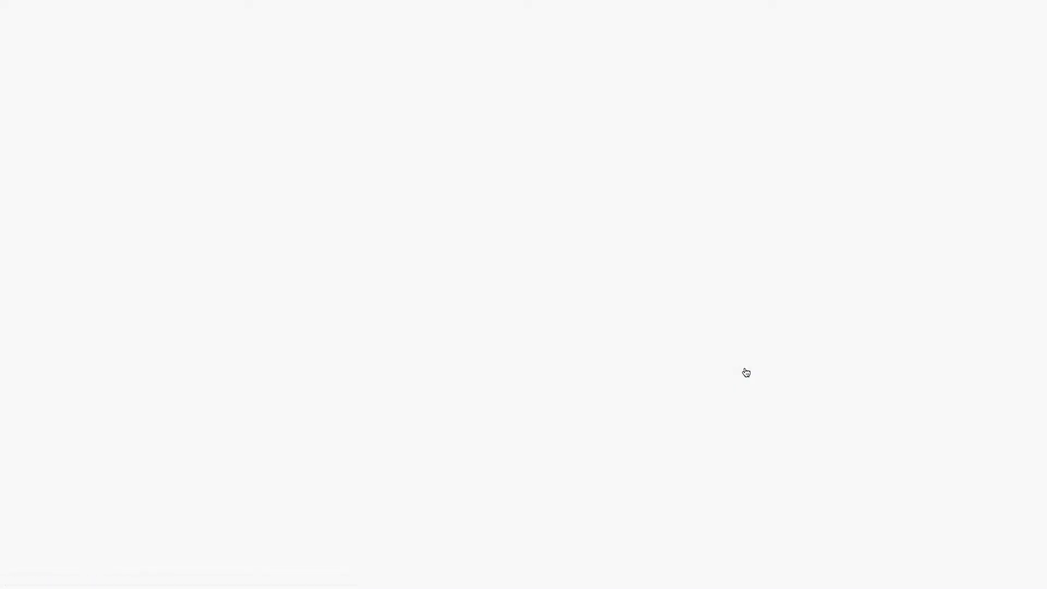
Set the project's industry to Banking & Finance and its regulation to CCPA-v2018.
{"action": "left_click", "coordinate": [196, 245]}
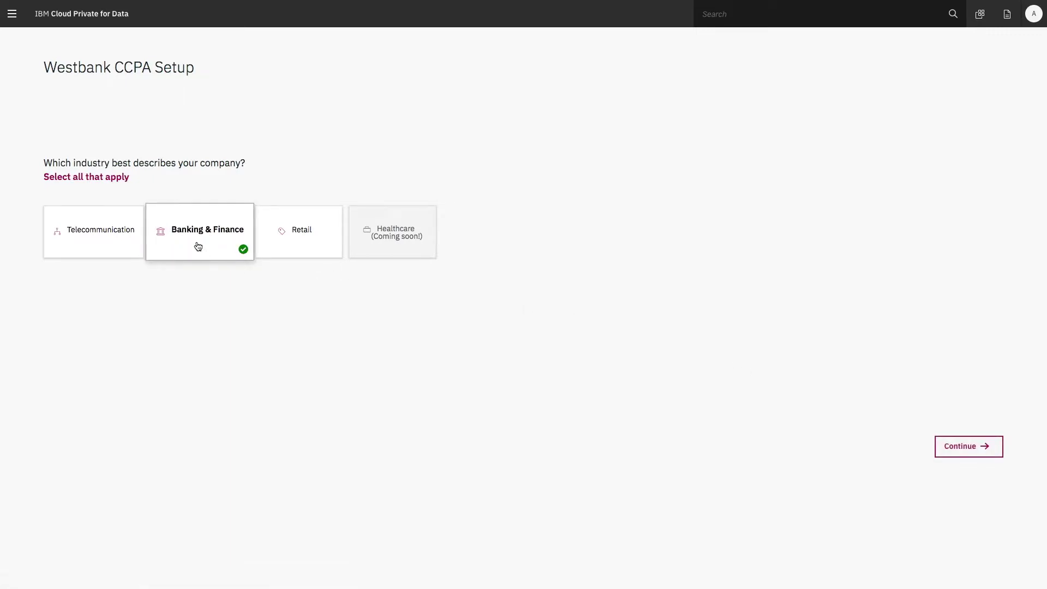
{"action": "left_click", "coordinate": [976, 455]}
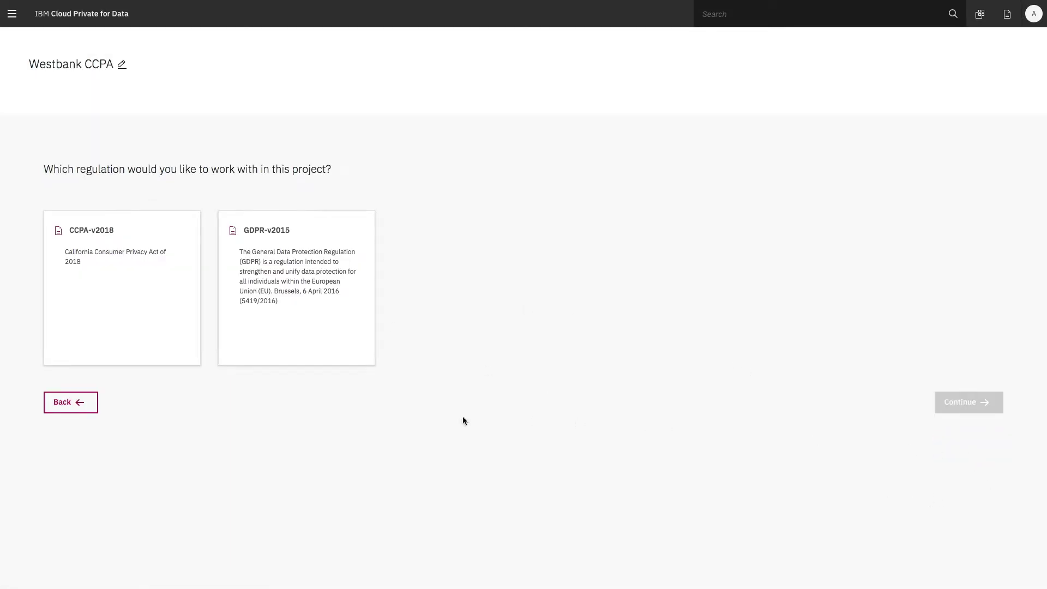
{"action": "left_click", "coordinate": [164, 335]}
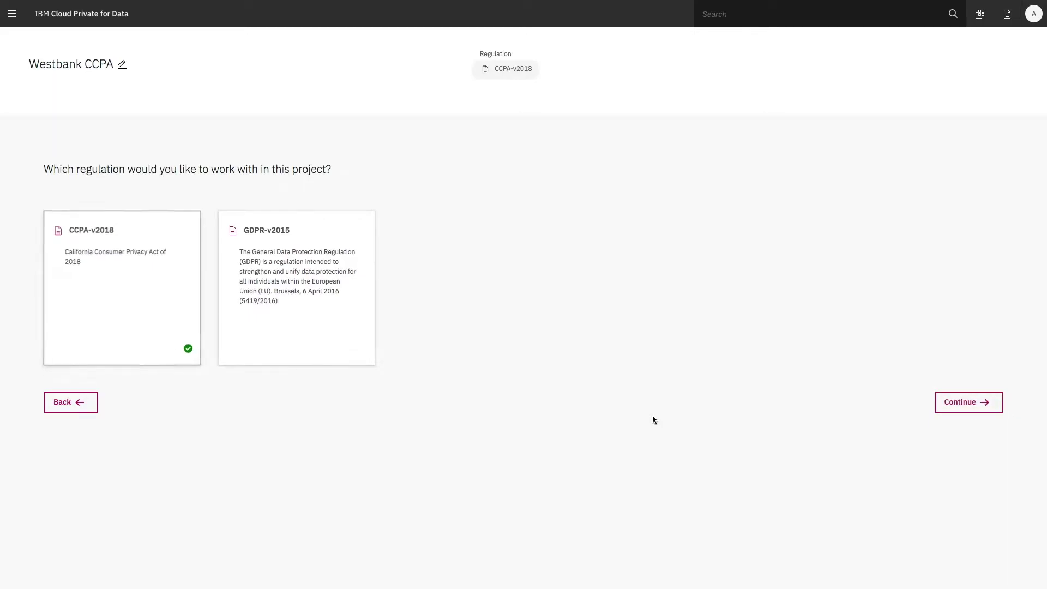
{"action": "left_click", "coordinate": [951, 402]}
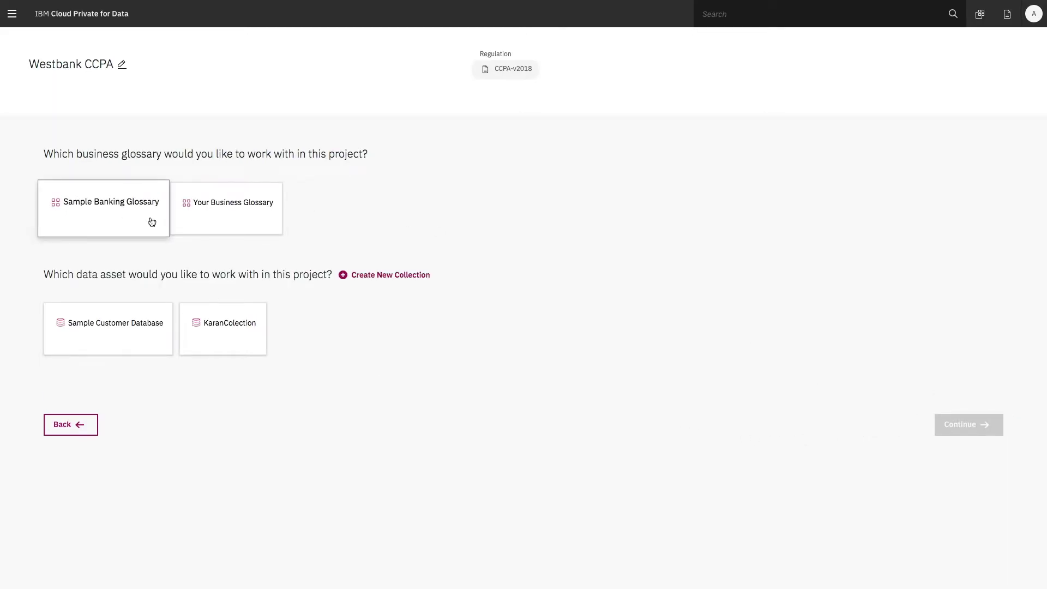
Assign Your Business Glossary and the custom collection beside Sample Customer Database to the project, and finish the setup.
{"action": "left_click", "coordinate": [215, 222]}
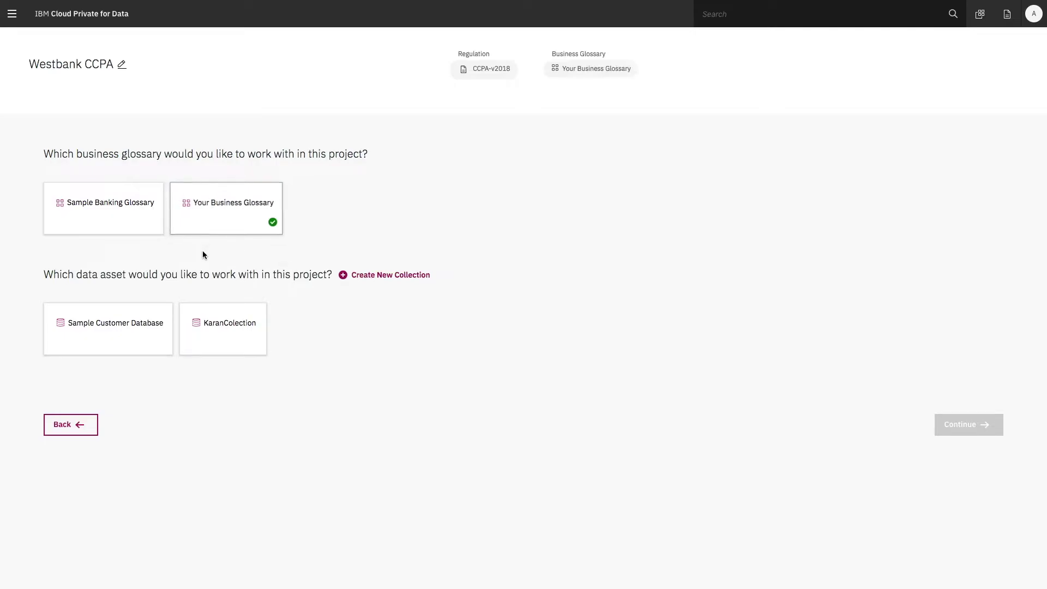
{"action": "left_click", "coordinate": [231, 344]}
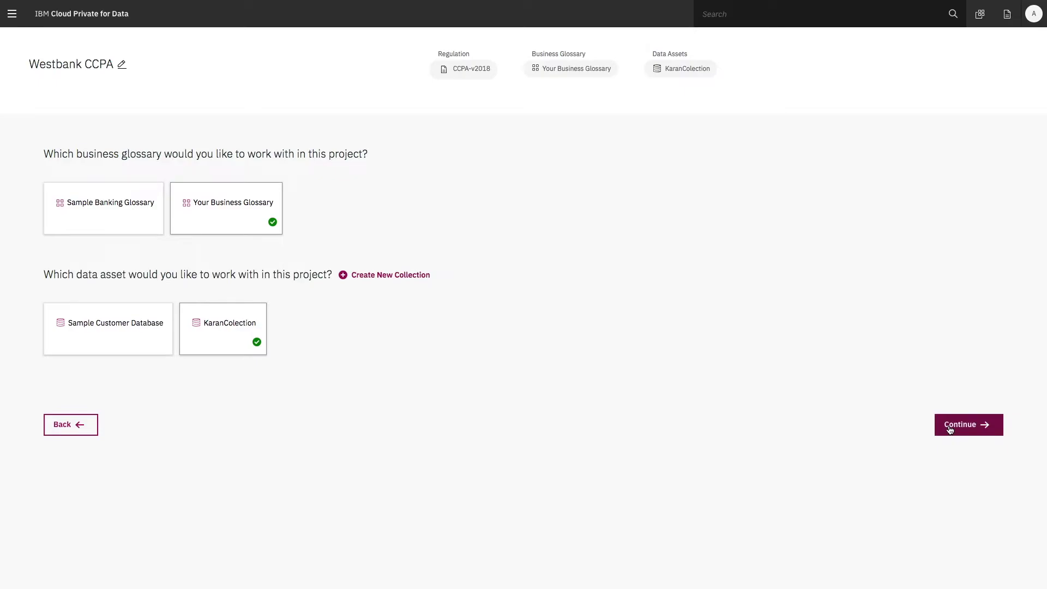
{"action": "left_click", "coordinate": [949, 430]}
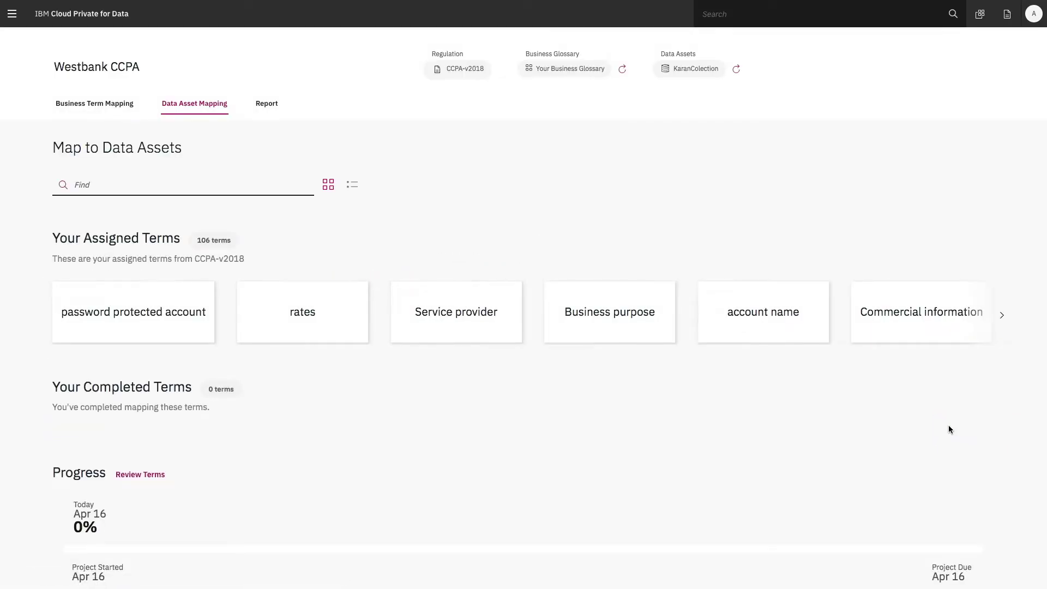
Submit the data asset mapping for the assigned term "password protected account" with the preselected column matches.
{"action": "left_click", "coordinate": [131, 313]}
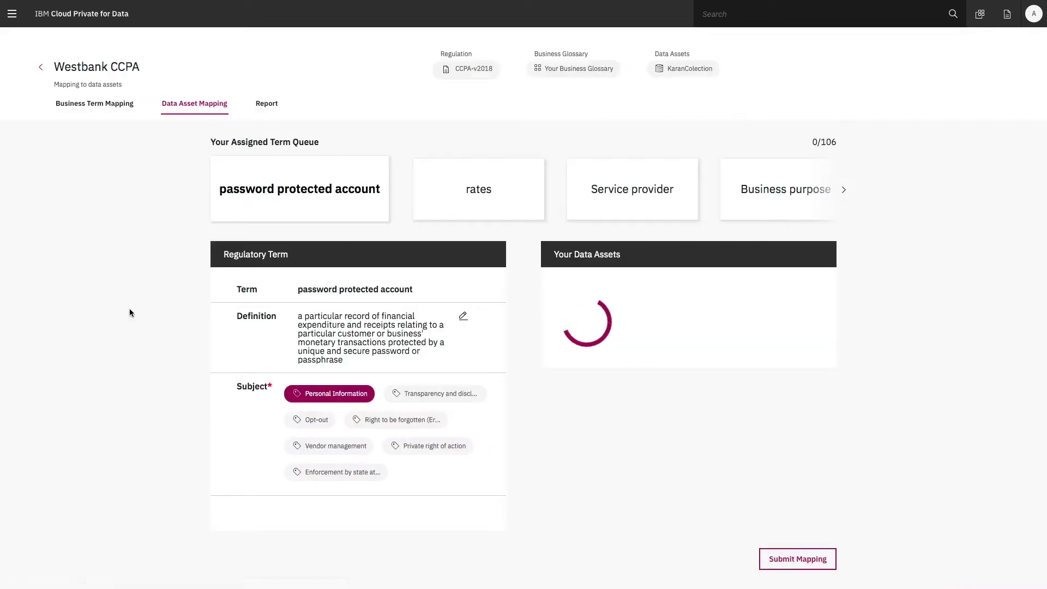
{"action": "scroll", "coordinate": [669, 454], "scroll_direction": "down", "scroll_amount": 3}
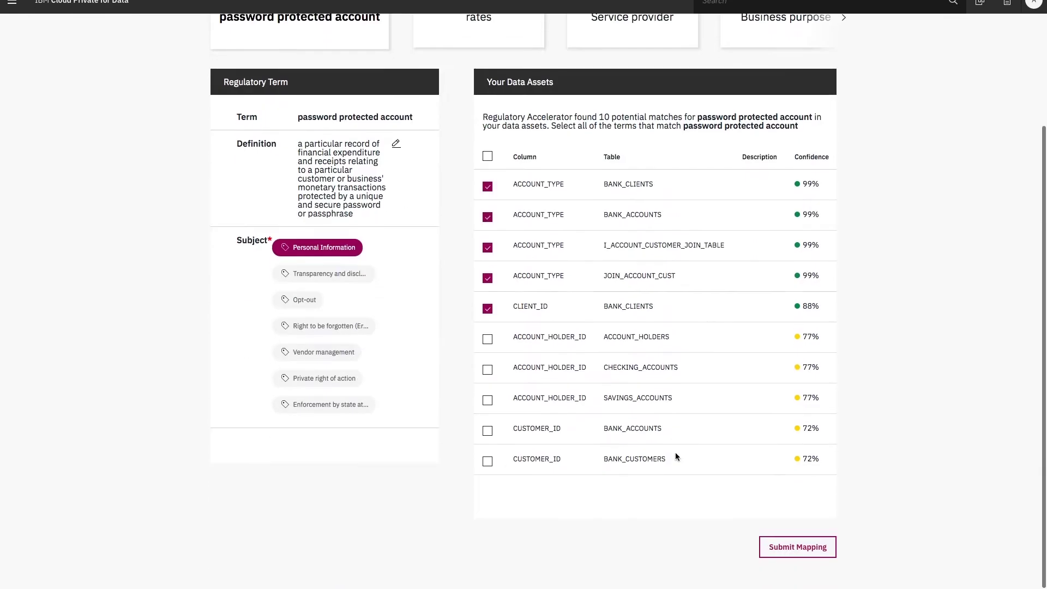
{"action": "left_click", "coordinate": [815, 559]}
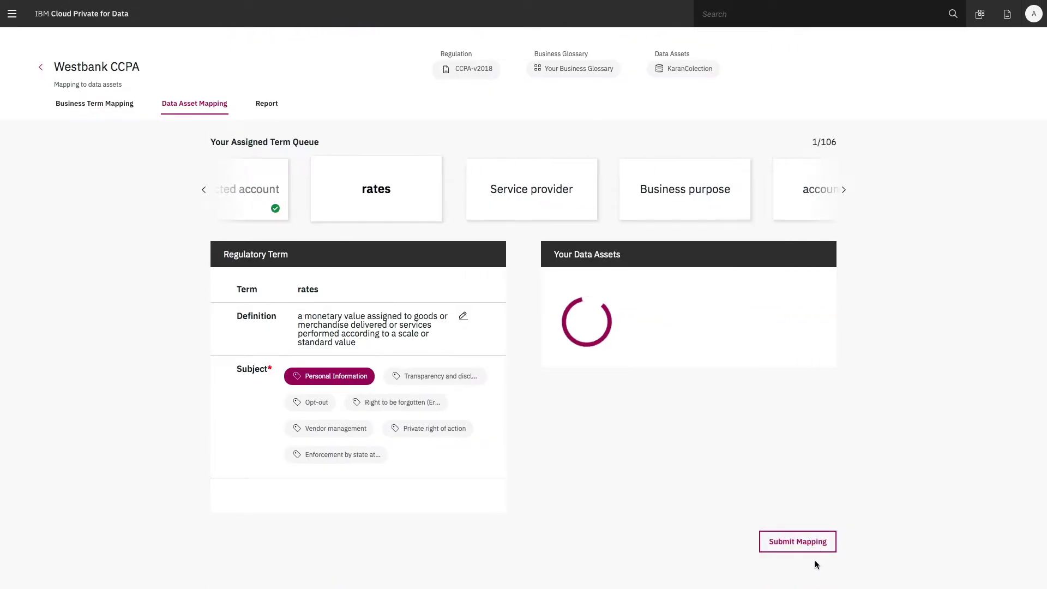
Submit the business term mapping for "password protected account" with the preselected glossary matches.
{"action": "left_click", "coordinate": [89, 104]}
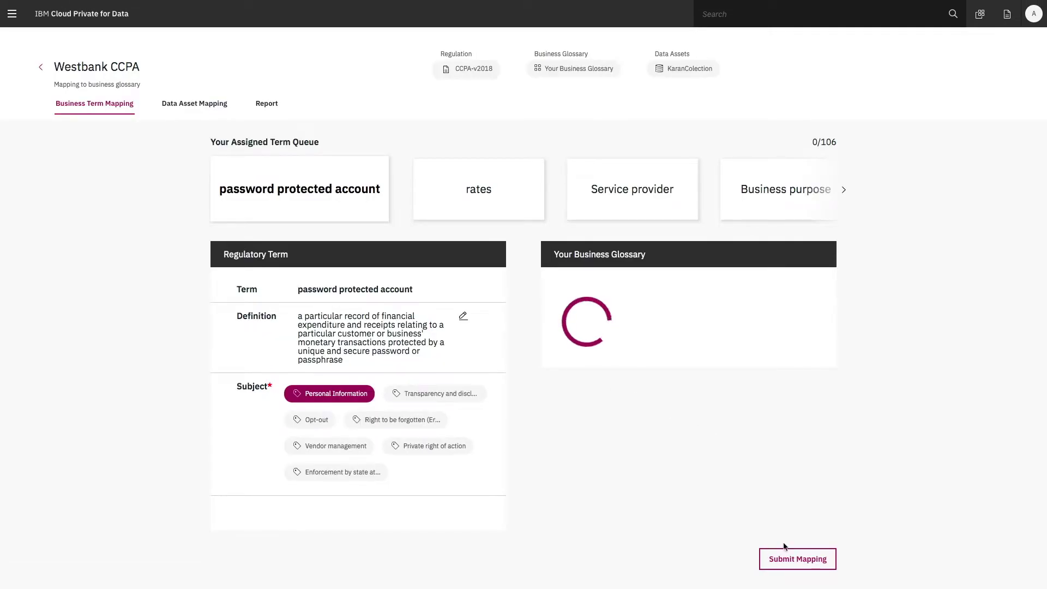
{"action": "scroll", "coordinate": [777, 540], "scroll_direction": "down", "scroll_amount": 1}
{"action": "scroll", "coordinate": [777, 541], "scroll_direction": "down", "scroll_amount": 5}
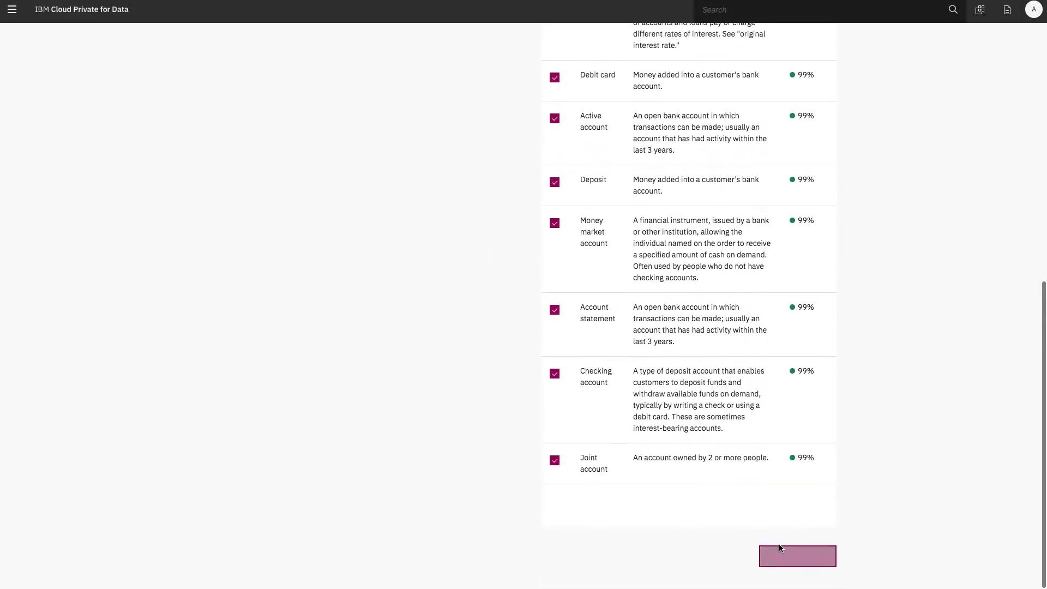
{"action": "left_click", "coordinate": [791, 560]}
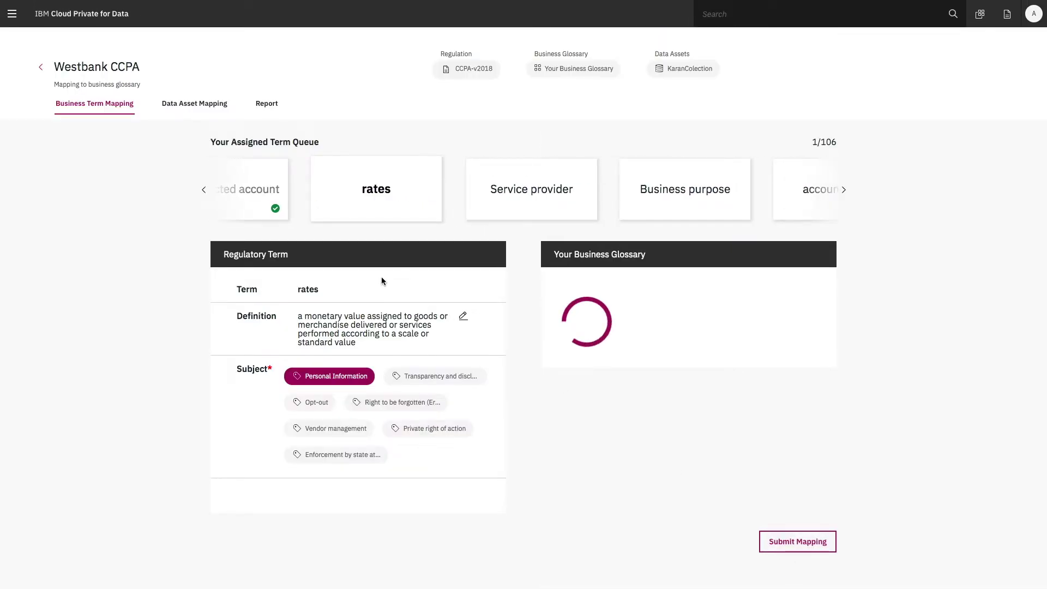
Map the regulatory term "rates" to only the glossary terms "rates" and "Rate", and submit the mapping.
{"action": "left_click", "coordinate": [555, 329]}
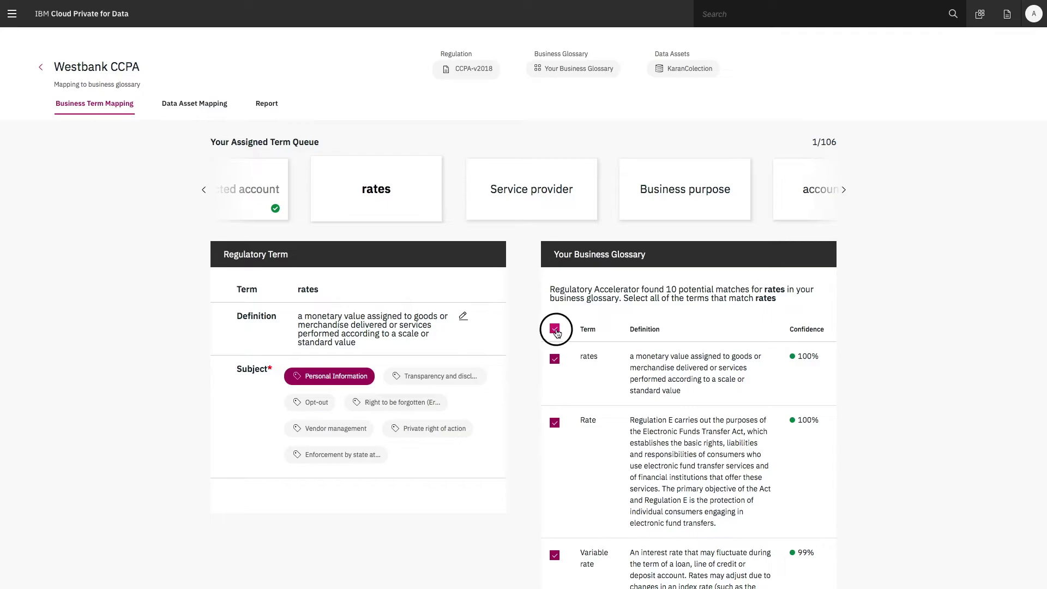
{"action": "left_click", "coordinate": [554, 360]}
{"action": "left_click", "coordinate": [554, 423]}
{"action": "scroll", "coordinate": [662, 454], "scroll_direction": "down", "scroll_amount": 15}
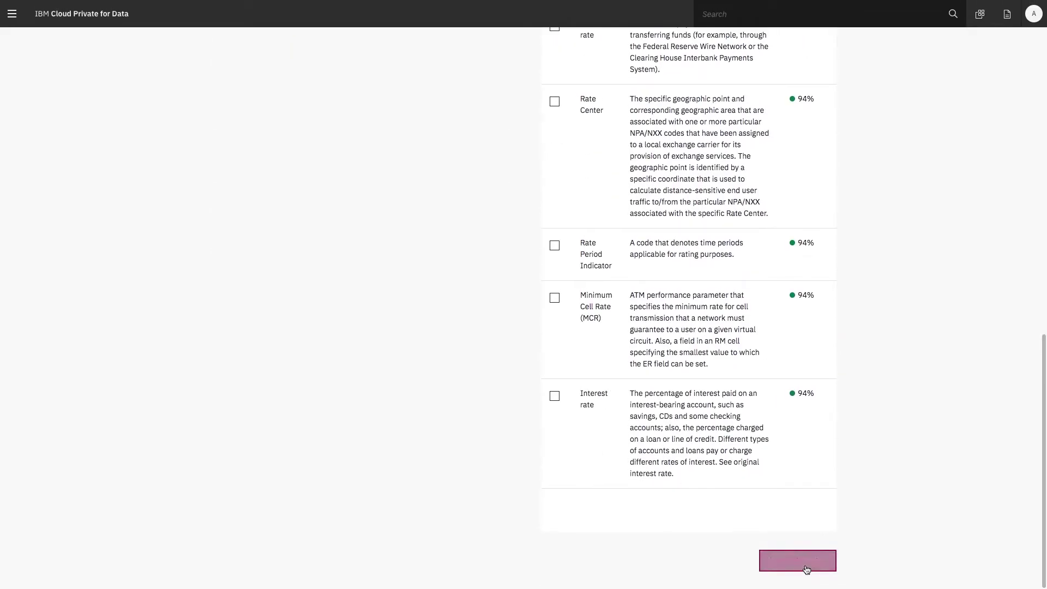
{"action": "left_click", "coordinate": [807, 567]}
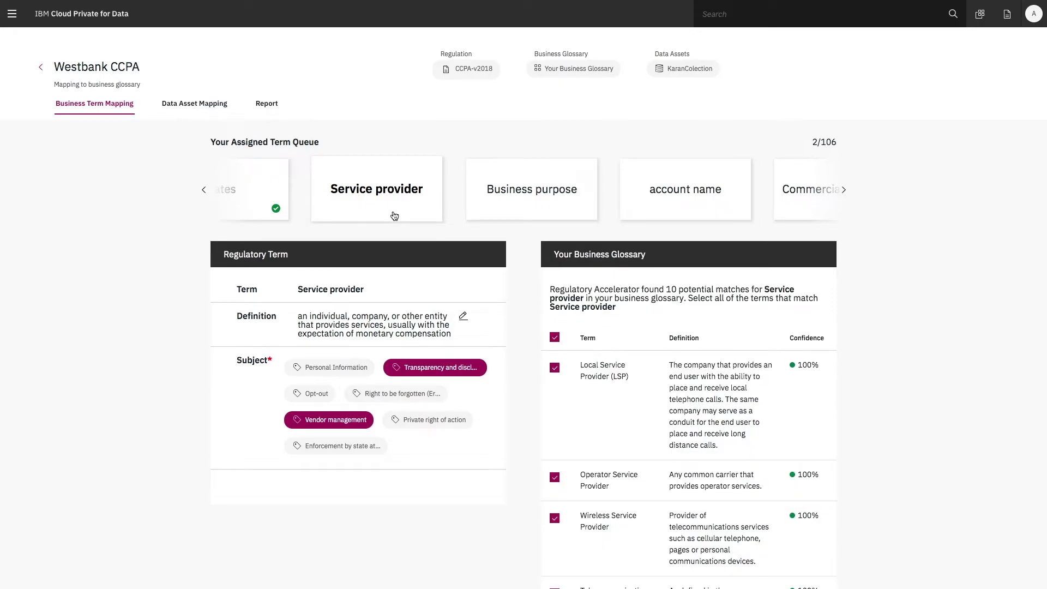
Submit the business term mapping for "Service provider" with all suggested matches, and return to data asset mapping.
{"action": "scroll", "coordinate": [635, 398], "scroll_direction": "down", "scroll_amount": 10}
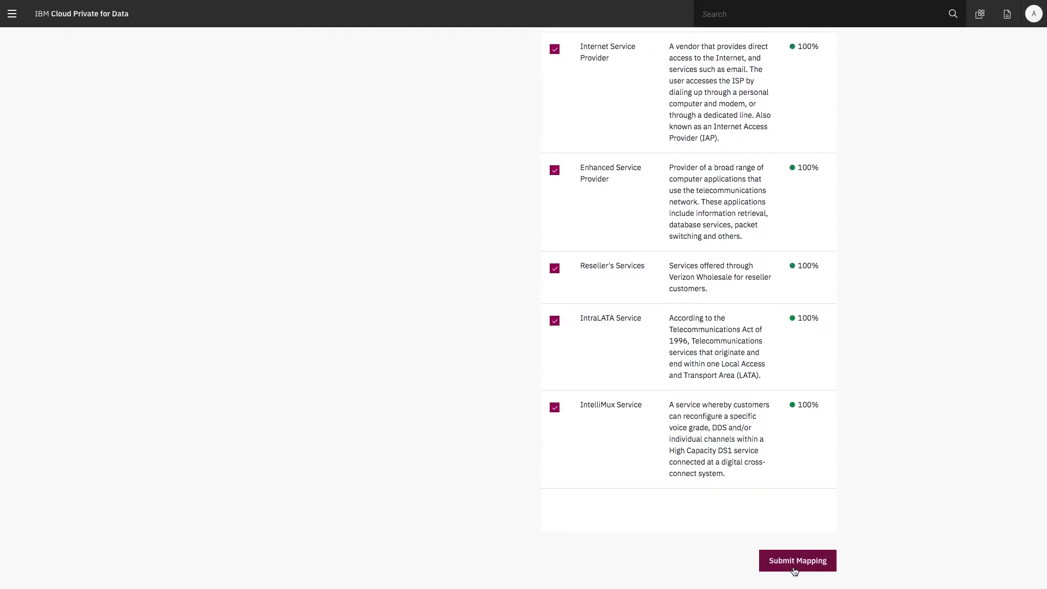
{"action": "left_click", "coordinate": [794, 570]}
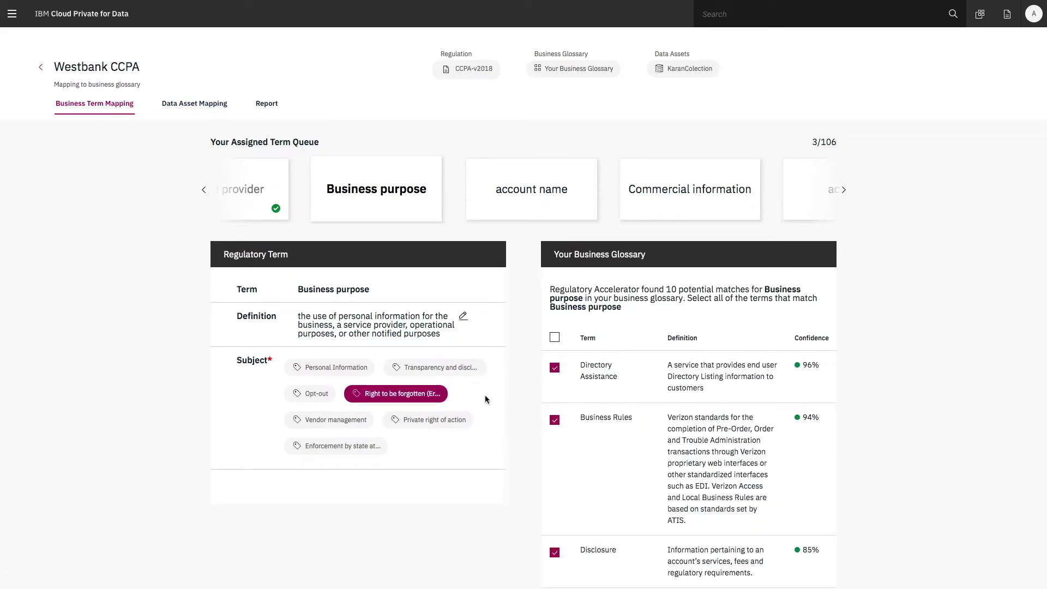
{"action": "left_click", "coordinate": [183, 105]}
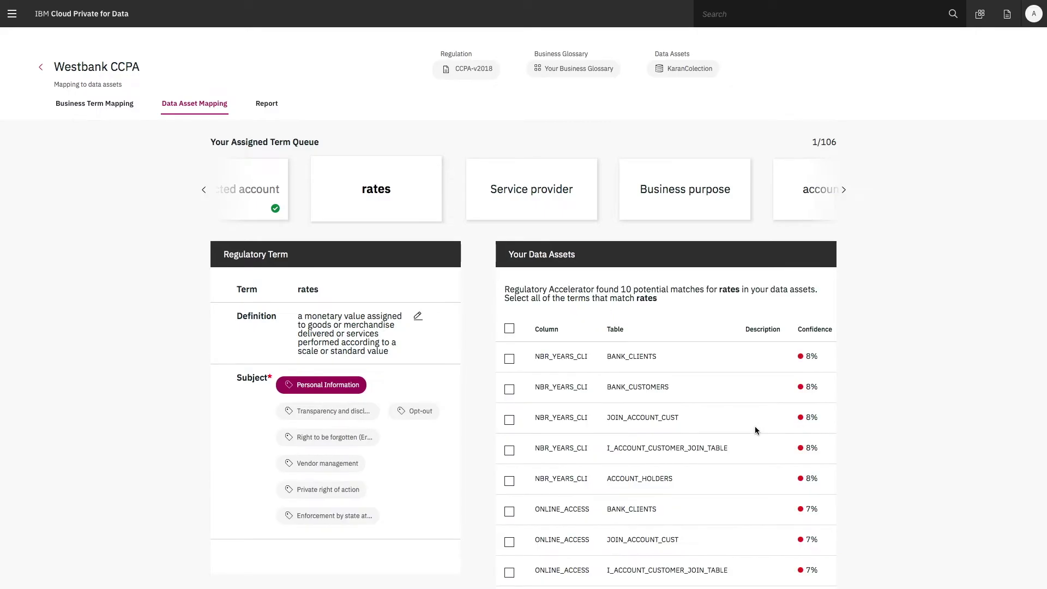
Map the term "rates" to the NBR_YEARS_CLI columns of the BANK_CLIENTS and BANK_CUSTOMERS tables, and submit the mapping.
{"action": "scroll", "coordinate": [796, 478], "scroll_direction": "down", "scroll_amount": 3}
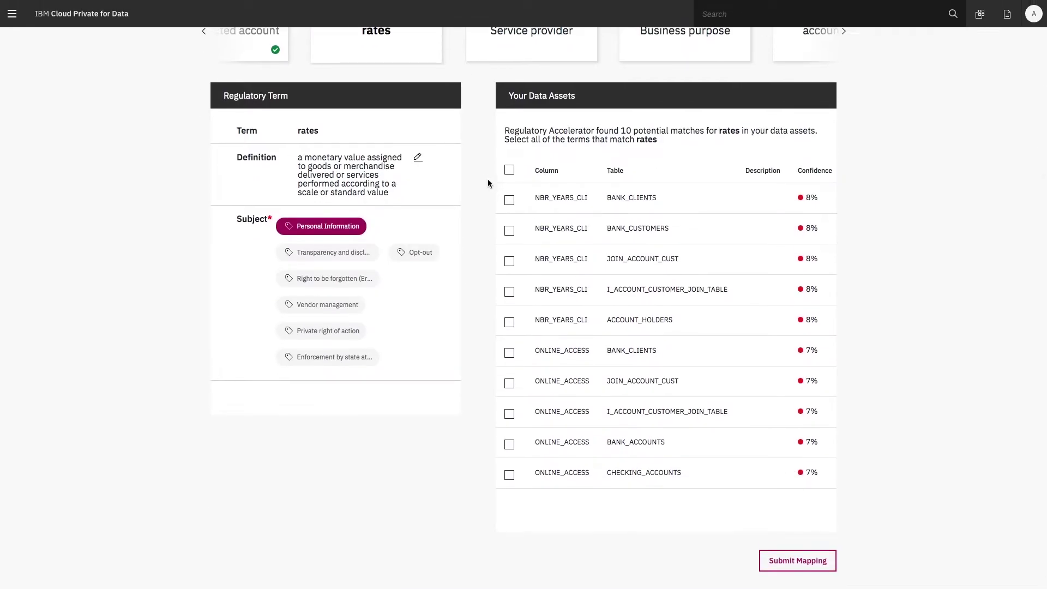
{"action": "left_click", "coordinate": [510, 201]}
{"action": "left_click", "coordinate": [509, 231]}
{"action": "left_click", "coordinate": [811, 571]}
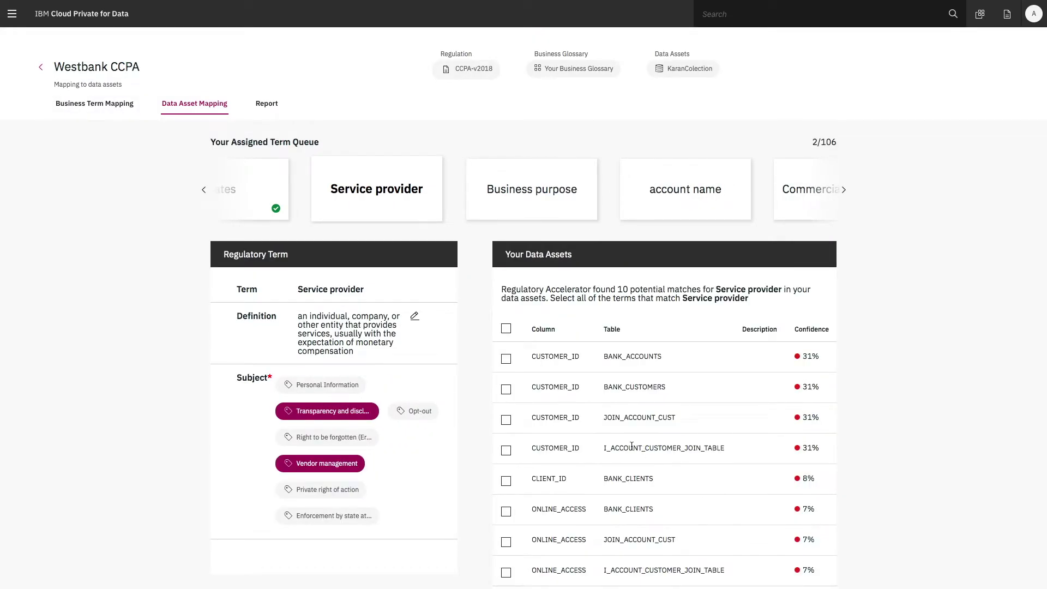
Remove the "Vendor management" subject from "Service provider" and submit its data asset mapping without selecting any columns.
{"action": "scroll", "coordinate": [825, 527], "scroll_direction": "down", "scroll_amount": 3}
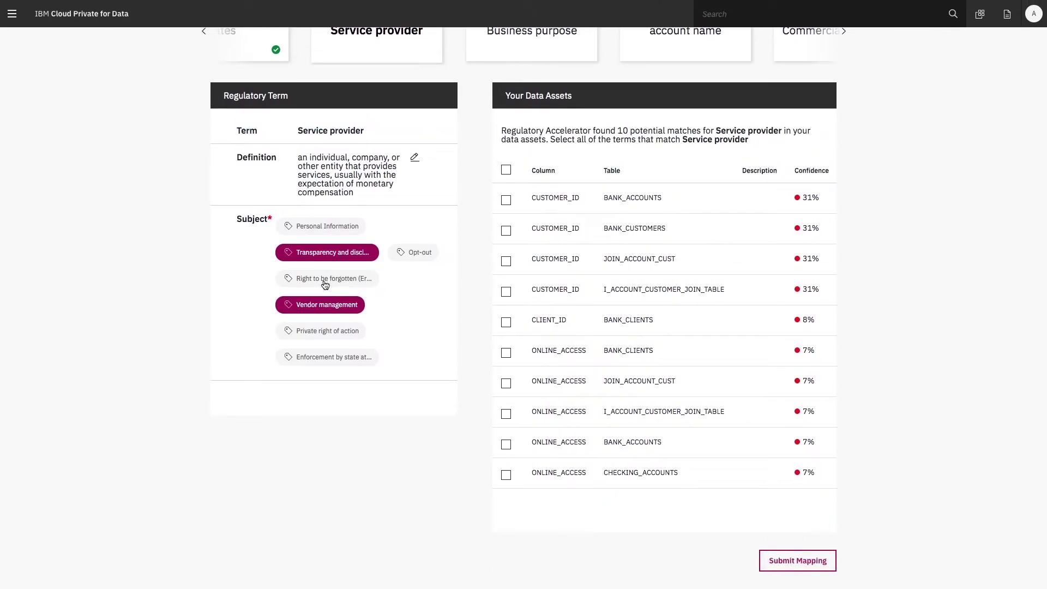
{"action": "left_click", "coordinate": [323, 313]}
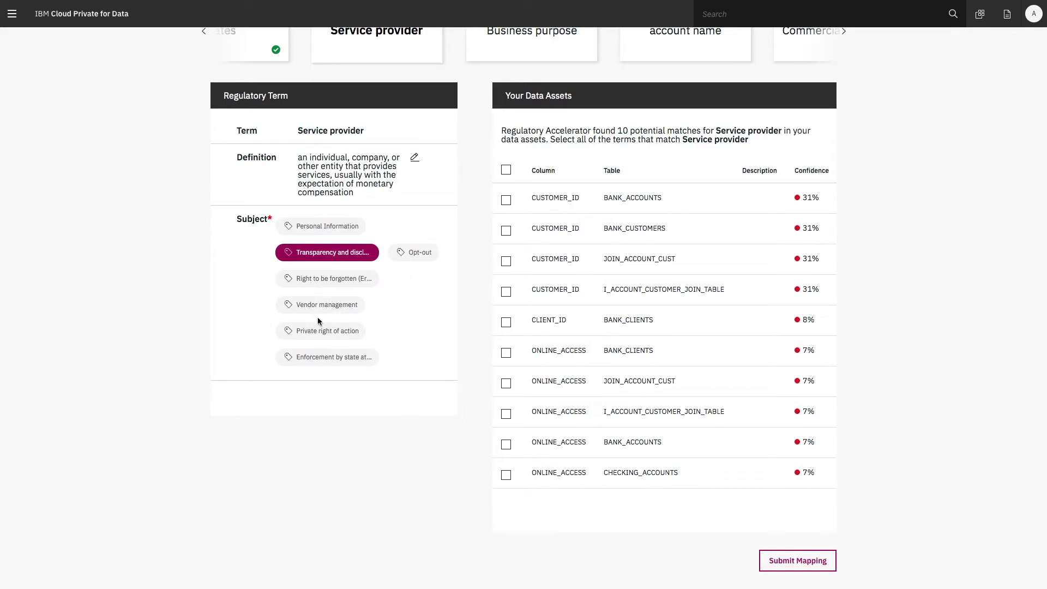
{"action": "left_click", "coordinate": [799, 556]}
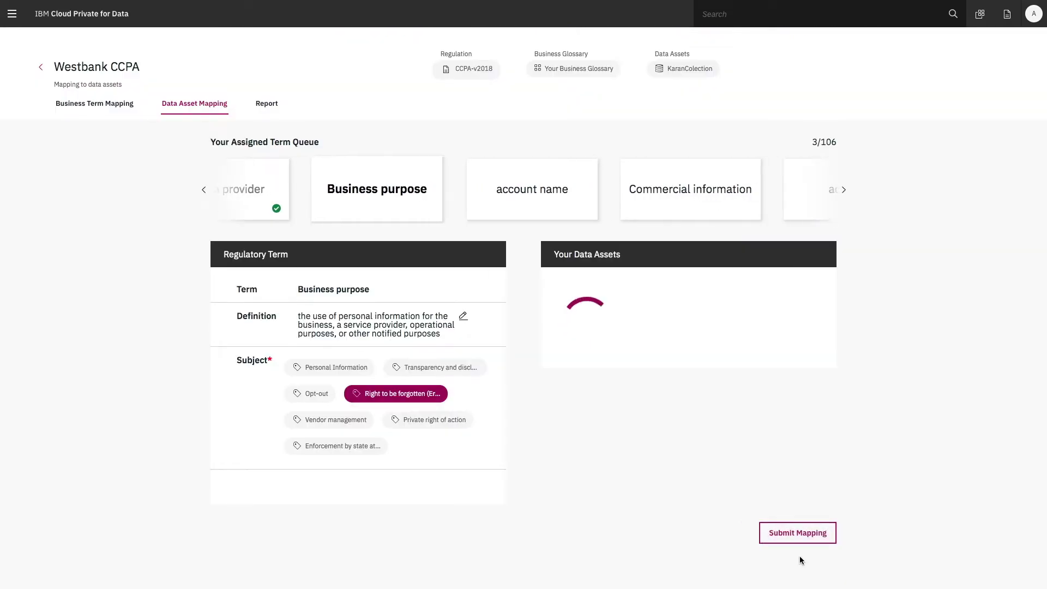
Open the Westbank CCPA project report and examine the mapping progress and the mapping relations diagram.
{"action": "left_click", "coordinate": [274, 109]}
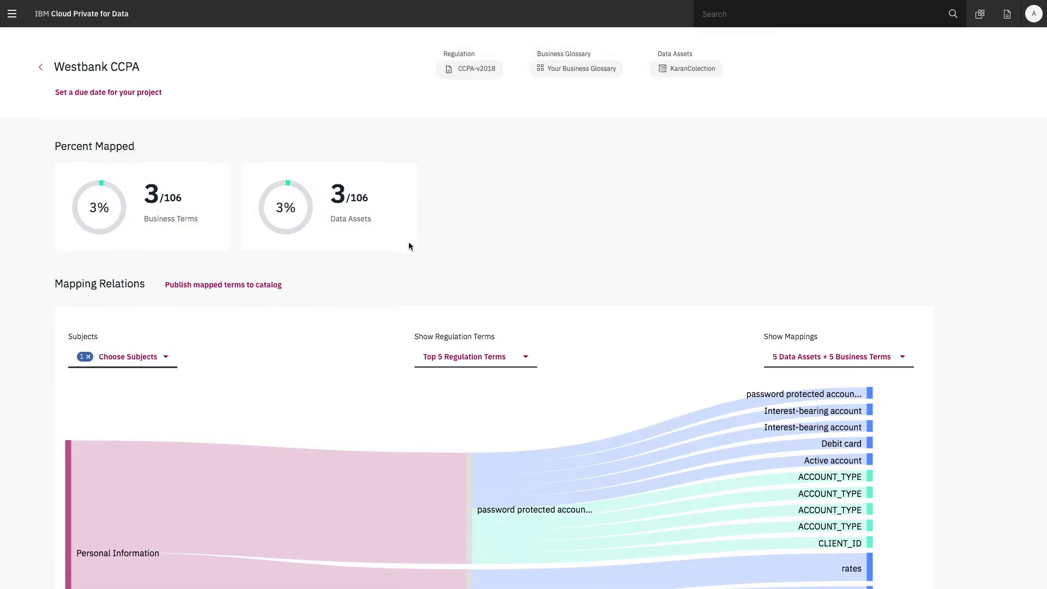
{"action": "scroll", "coordinate": [409, 243], "scroll_direction": "down", "scroll_amount": 3}
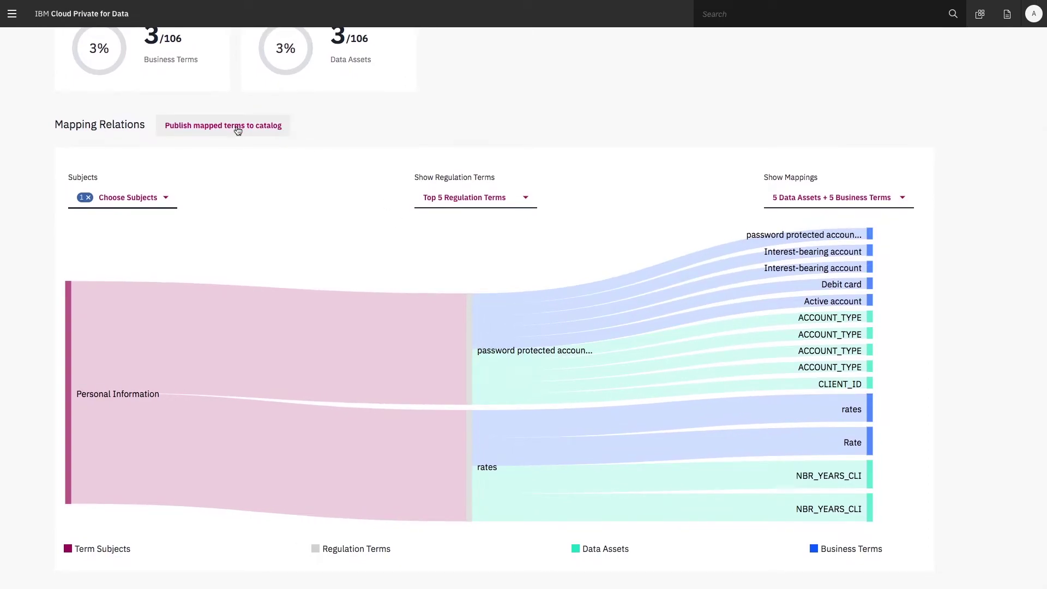
{"action": "scroll", "coordinate": [462, 155], "scroll_direction": "up", "scroll_amount": 3}
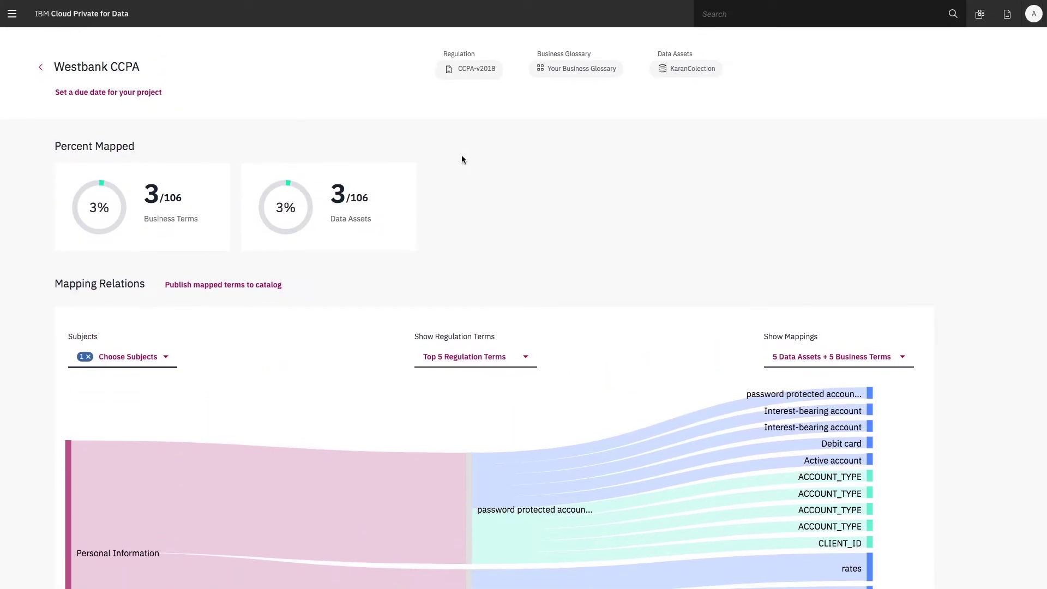
Search the catalog for "password" and open the relationship graph of the term "password protected account".
{"action": "left_click", "coordinate": [736, 15]}
{"action": "type", "text": "password"}
{"action": "key", "text": "Return"}
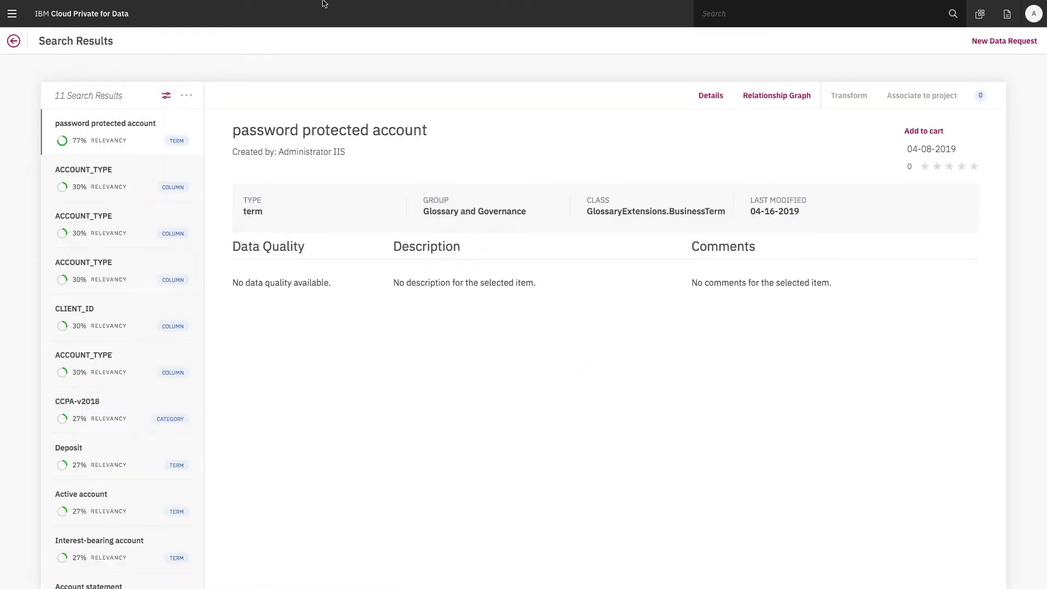
{"action": "left_click", "coordinate": [110, 127]}
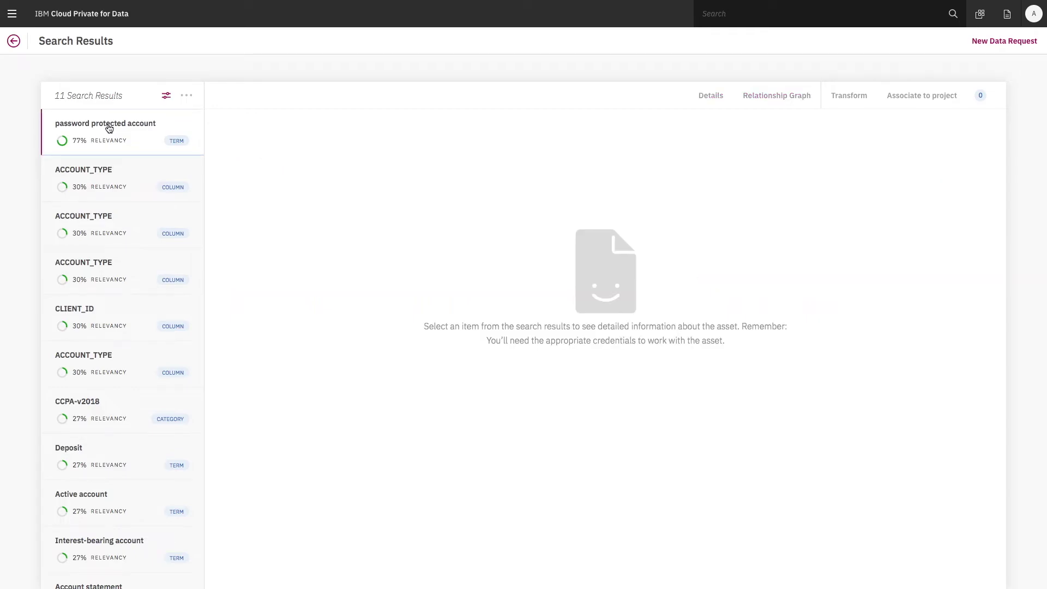
{"action": "left_click", "coordinate": [796, 98]}
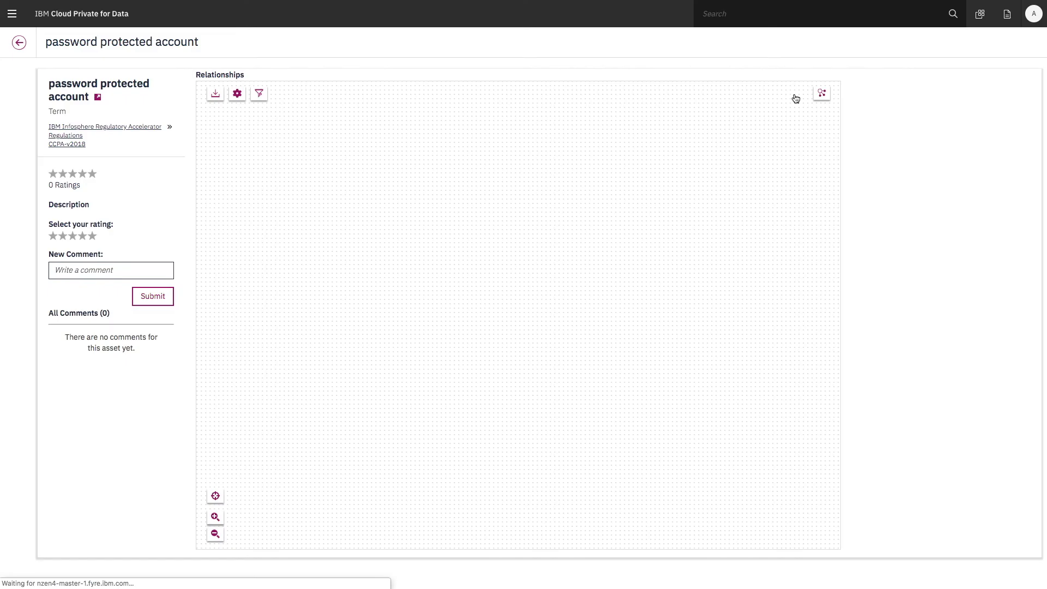
Expand a group of related terms in the graph of "password protected account", and return to the home page.
{"action": "left_click", "coordinate": [528, 258]}
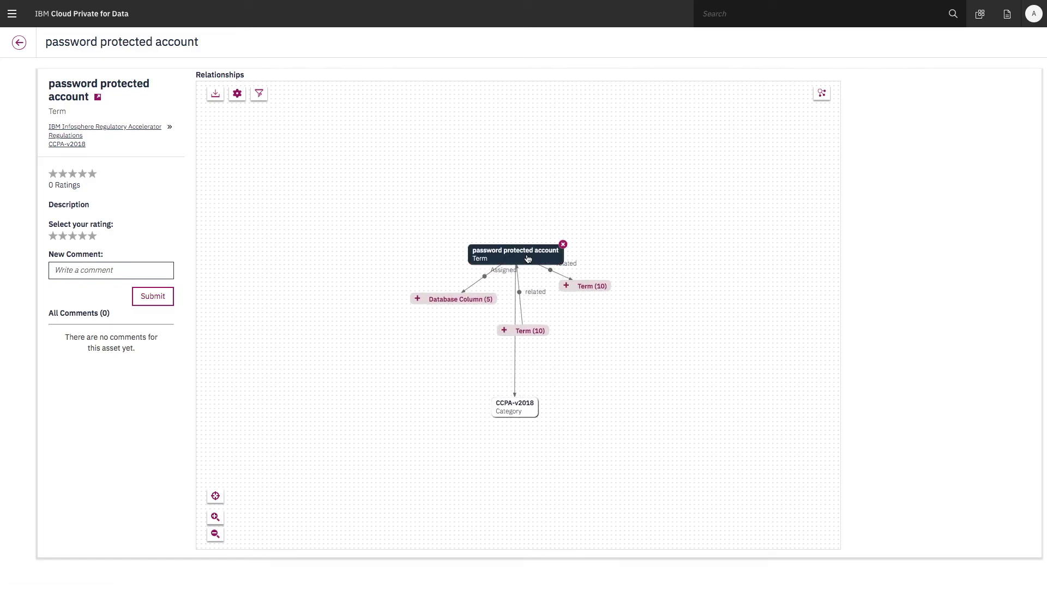
{"action": "left_click", "coordinate": [566, 286]}
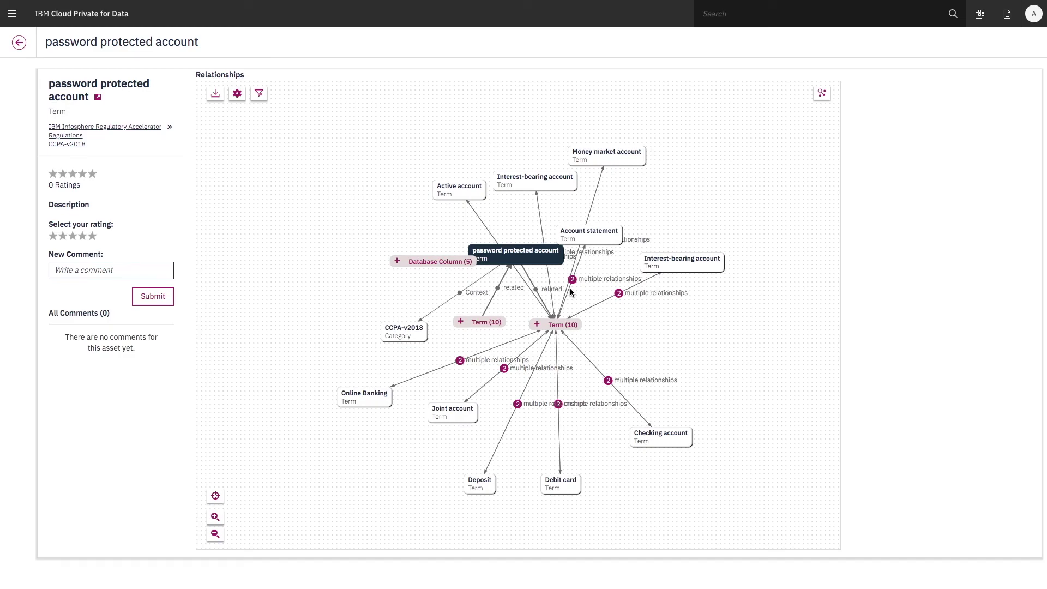
{"action": "left_click", "coordinate": [12, 18]}
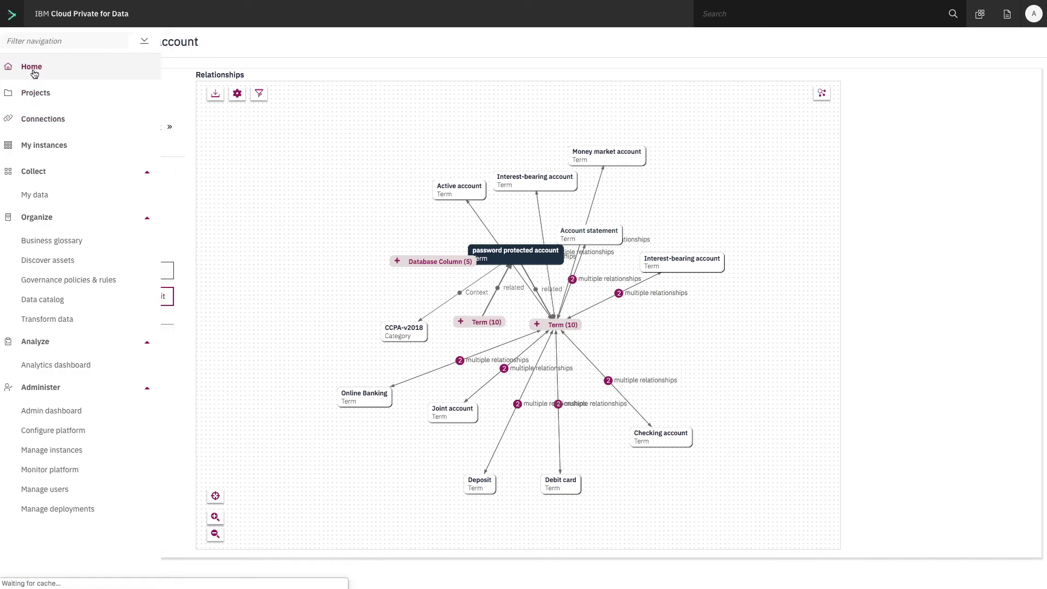
{"action": "left_click", "coordinate": [33, 74]}
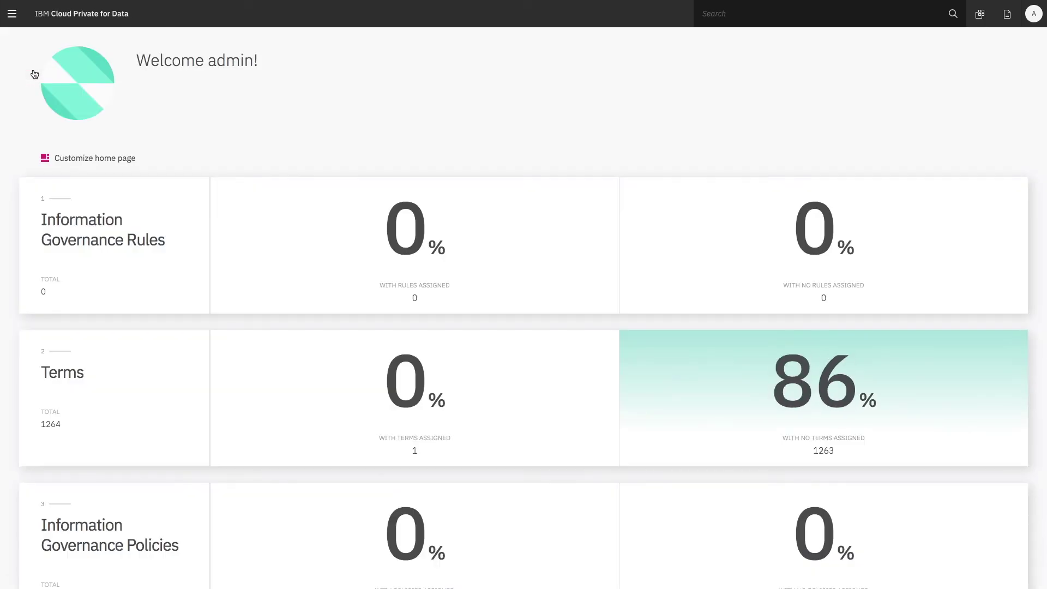